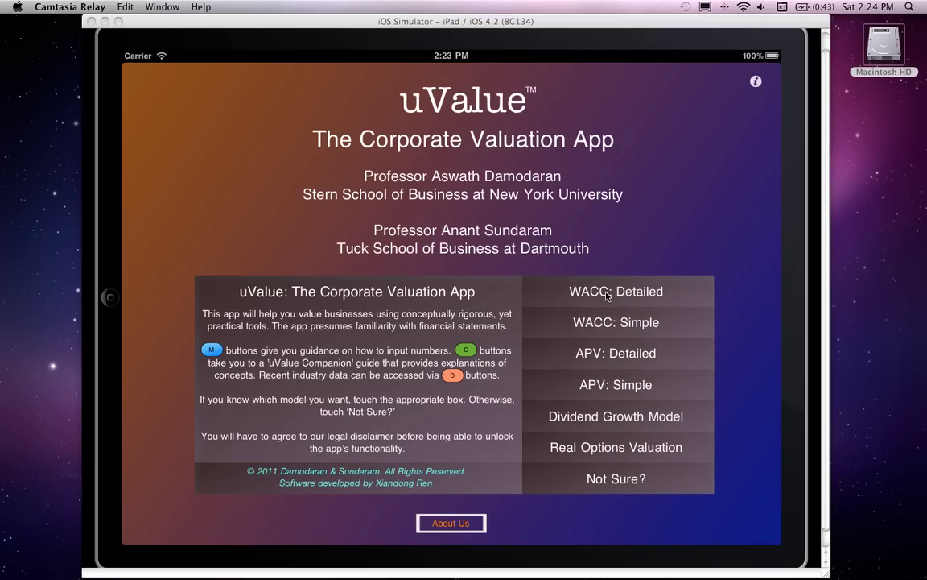
Scroll through and agree to the WACC: Detailed legal disclaimer, then open its tutorial
click(607, 296)
drag(544, 415, 528, 224)
drag(522, 355, 523, 215)
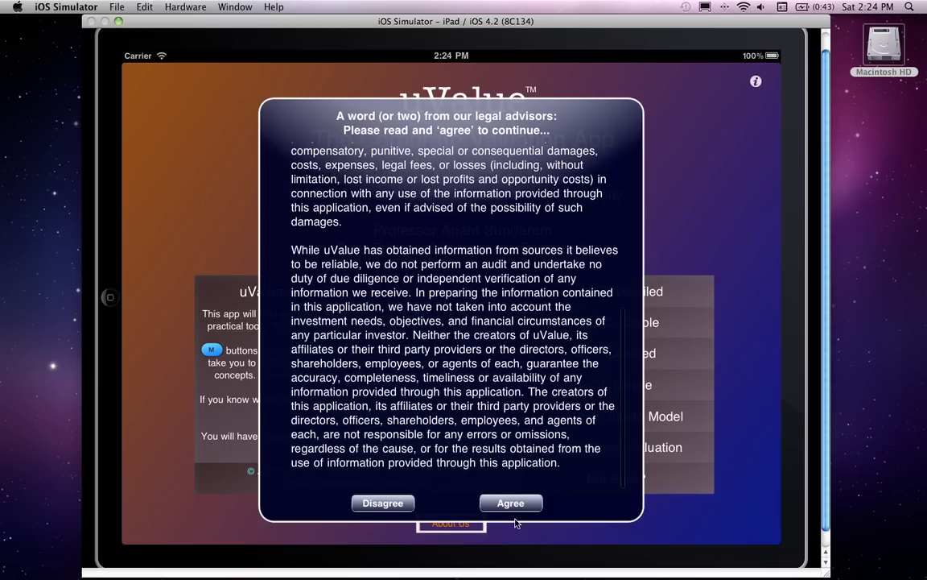
click(509, 504)
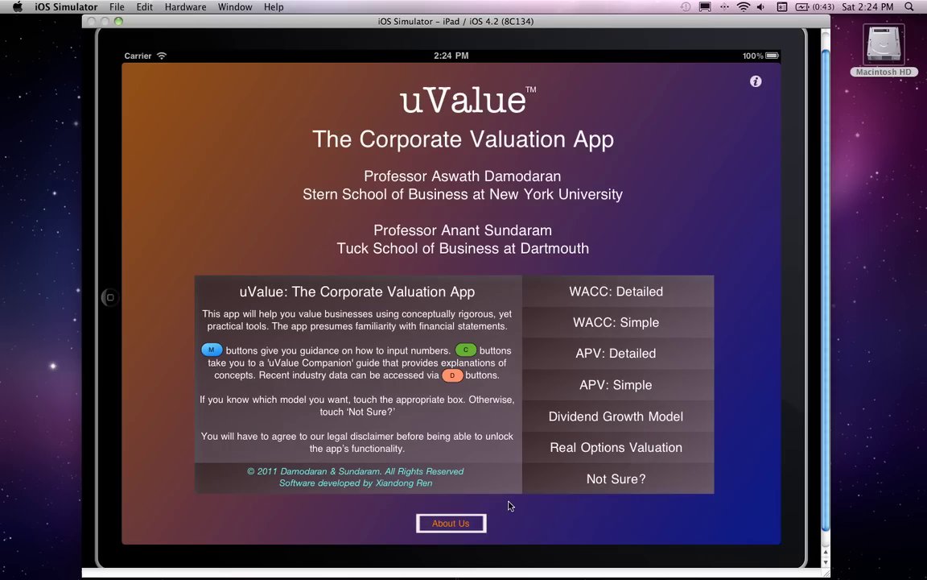
click(641, 292)
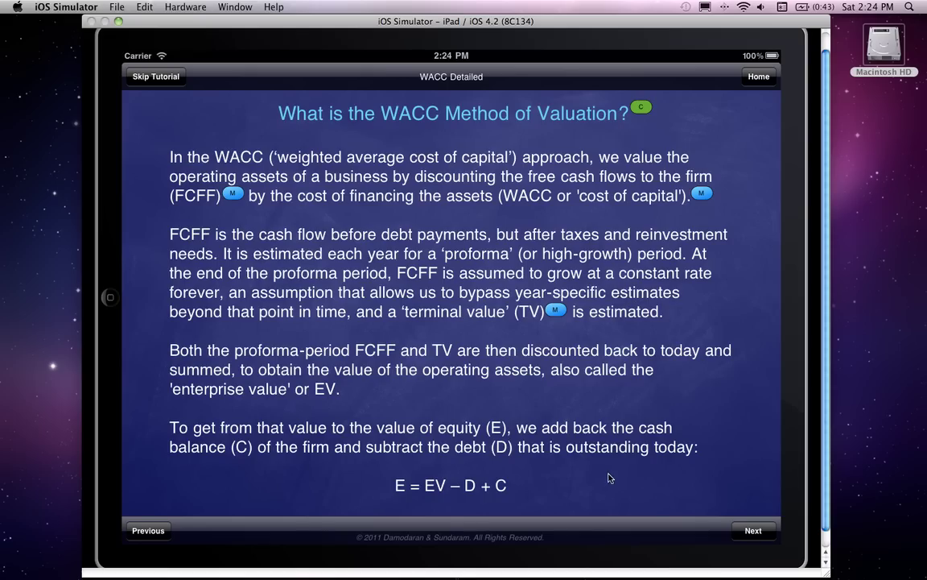
On the key questions page, set Operating Income to percent CGS and SGA and WACC input to rF, β, rD, MRP
click(754, 530)
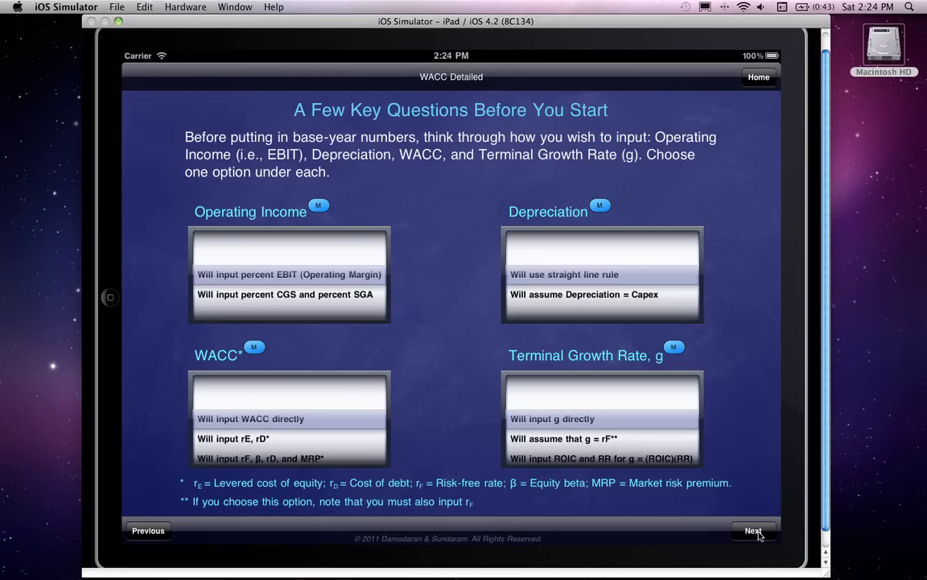
drag(354, 298, 316, 254)
drag(271, 439, 272, 421)
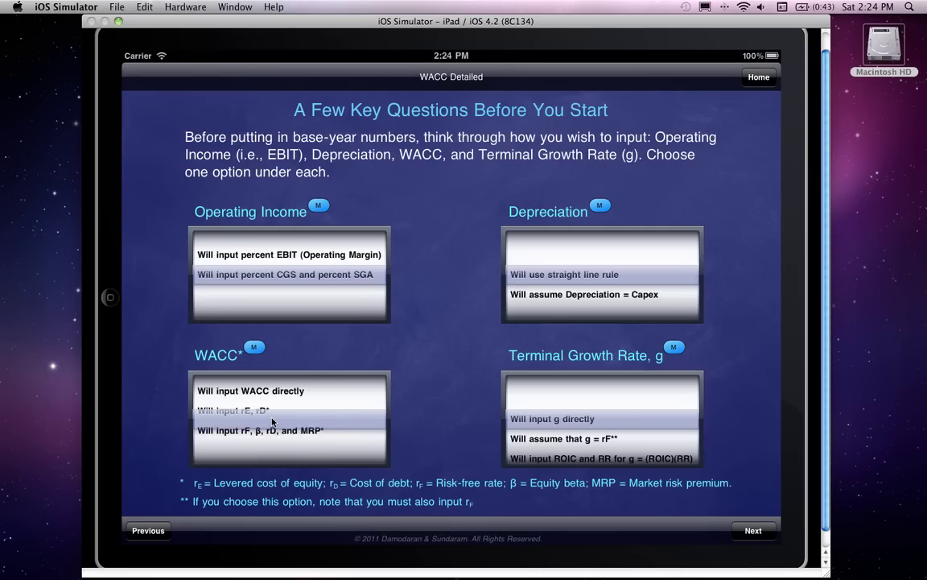
click(330, 430)
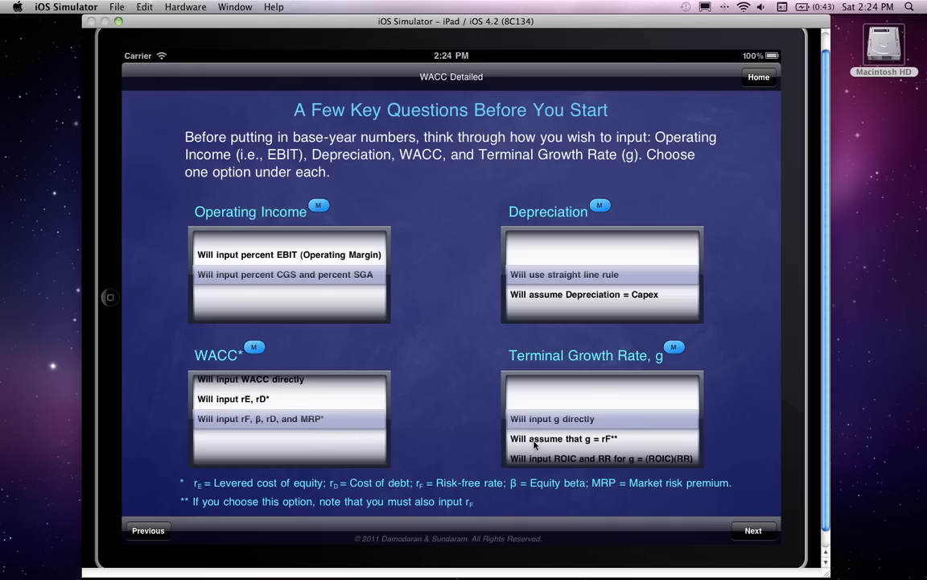
Step past the FCFF model inputs and cost of capital inputs pages back to Home
click(752, 531)
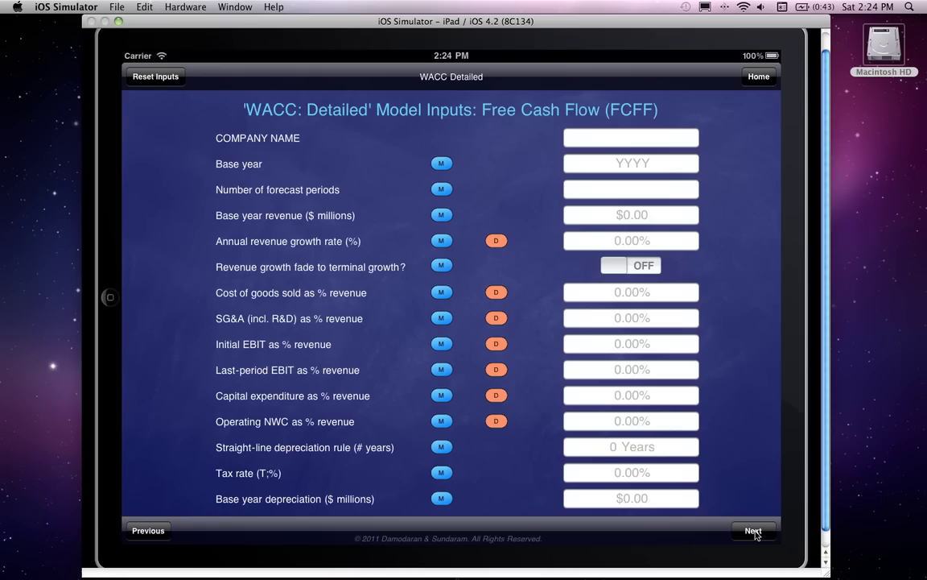
click(753, 532)
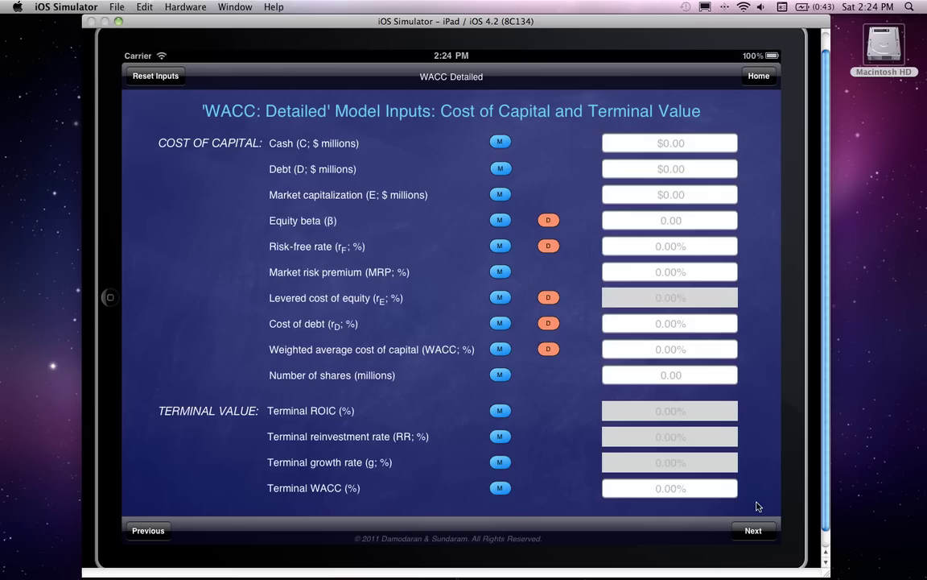
click(759, 76)
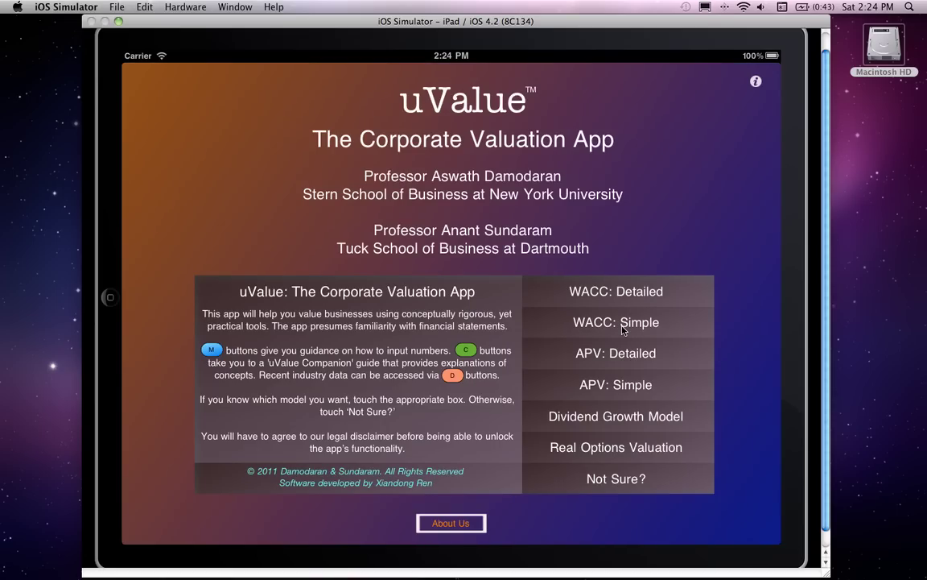
click(622, 324)
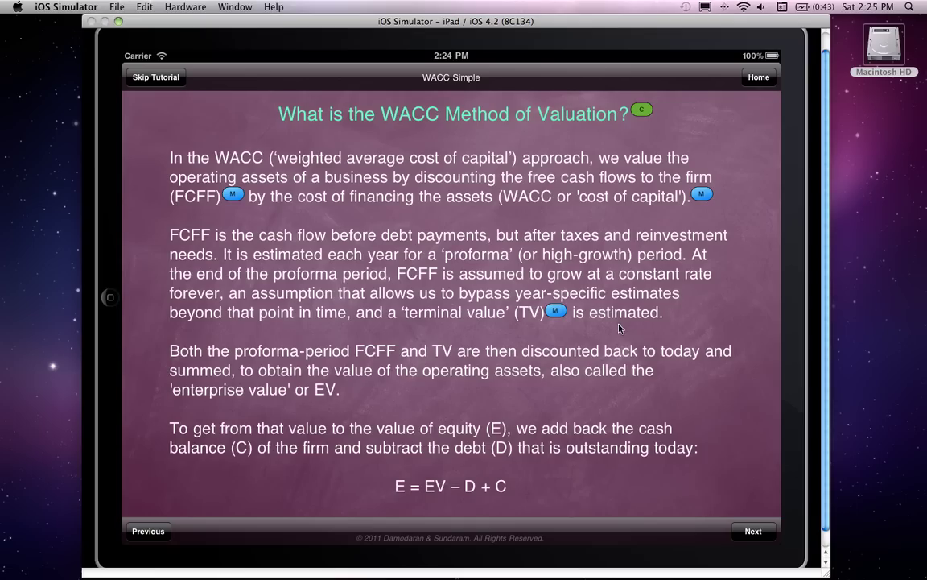
click(753, 532)
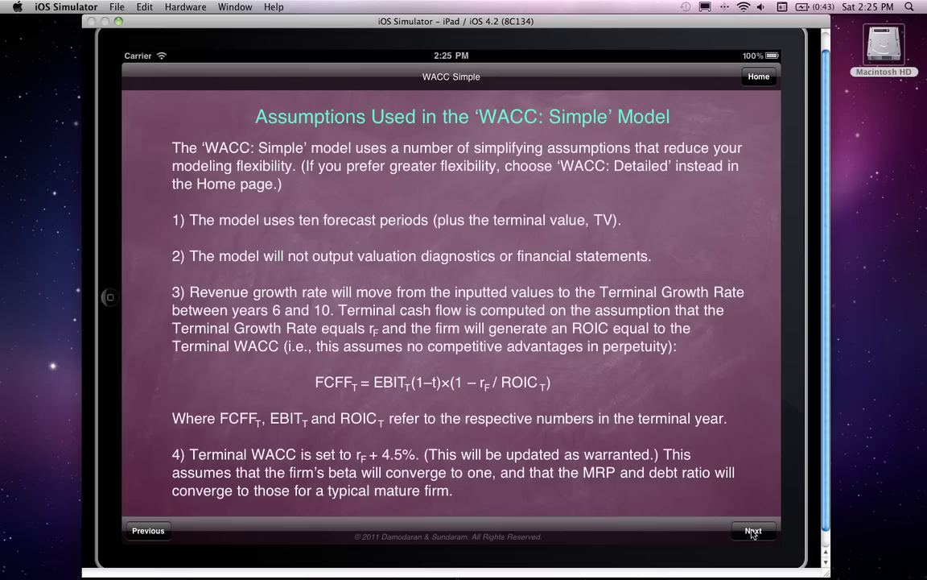
click(759, 77)
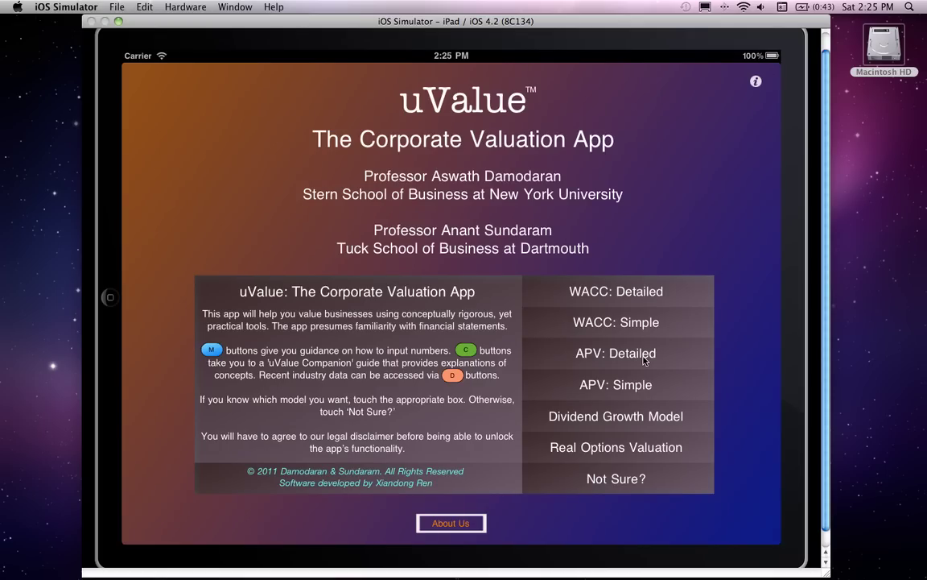
Preview the APV Detailed and APV Simple tutorials, then open the Dividend Growth Model tutorial
click(618, 354)
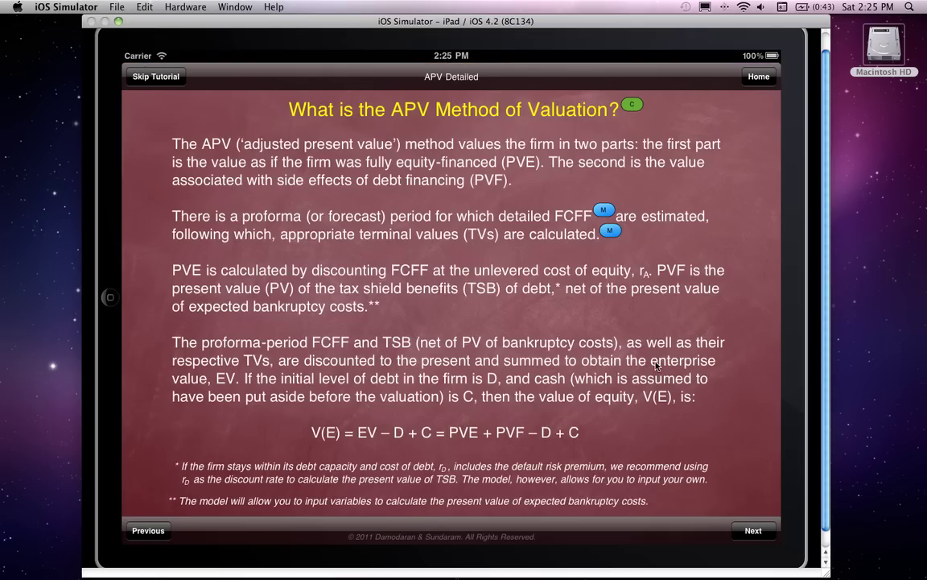
click(758, 76)
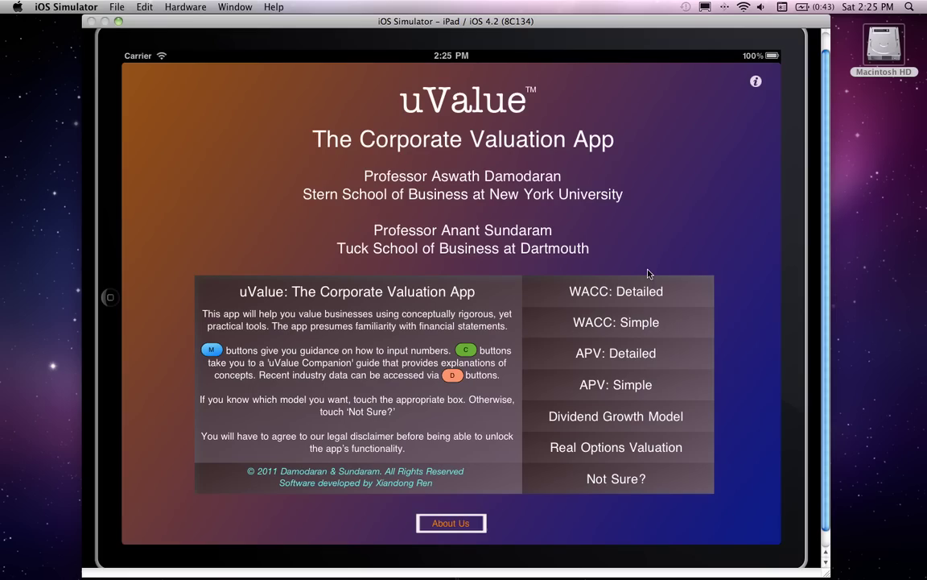
click(628, 384)
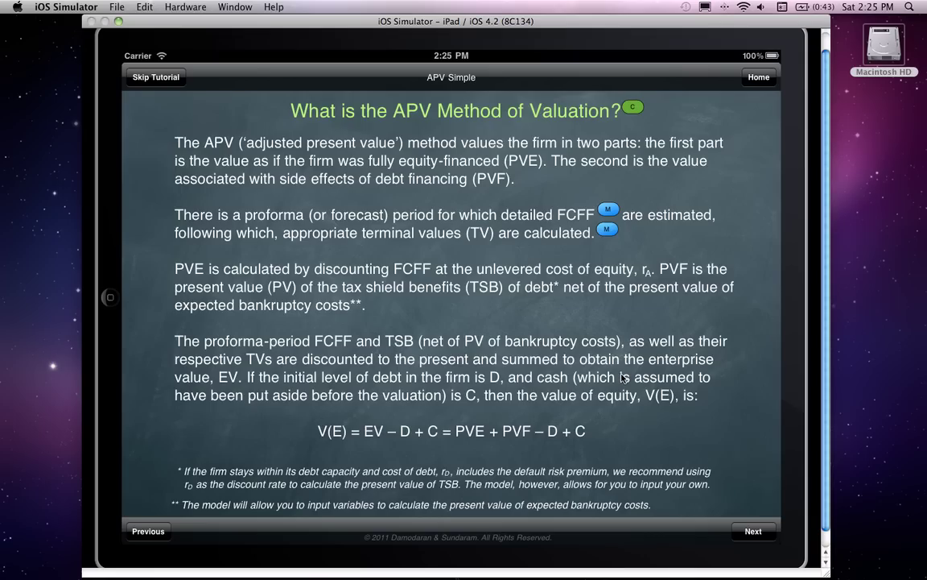
click(757, 75)
click(610, 416)
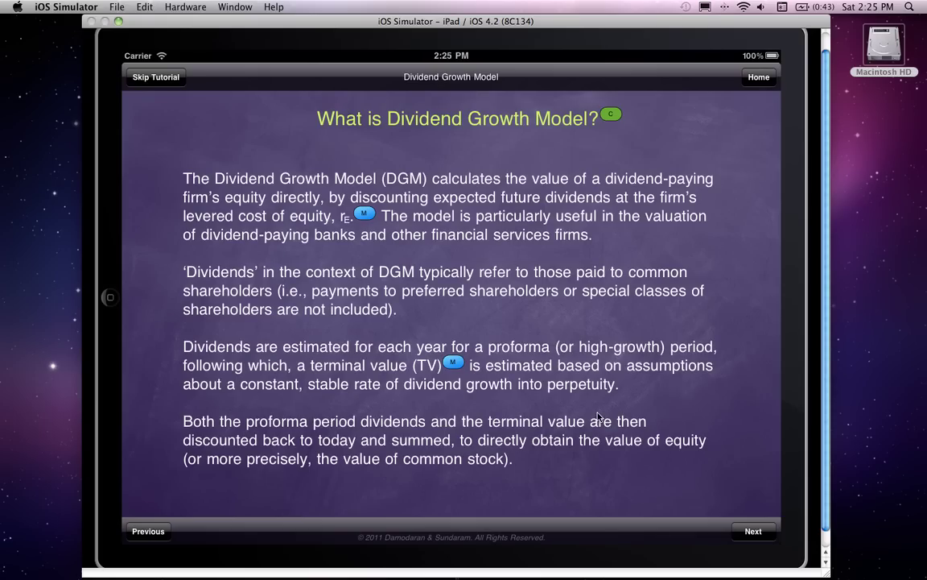
Page through the Dividend Growth Model assumptions and inputs pages, then go back Home
click(751, 531)
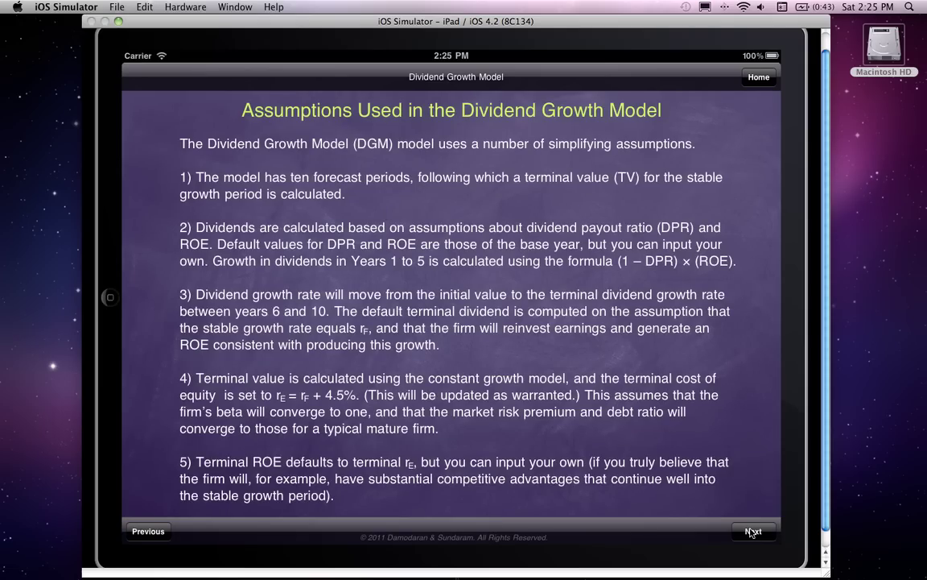
click(751, 531)
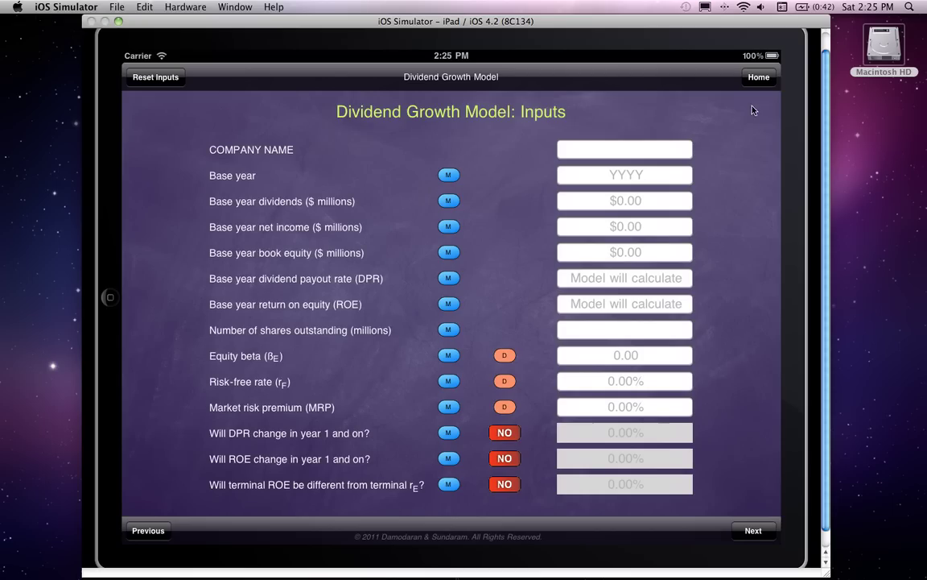
click(757, 78)
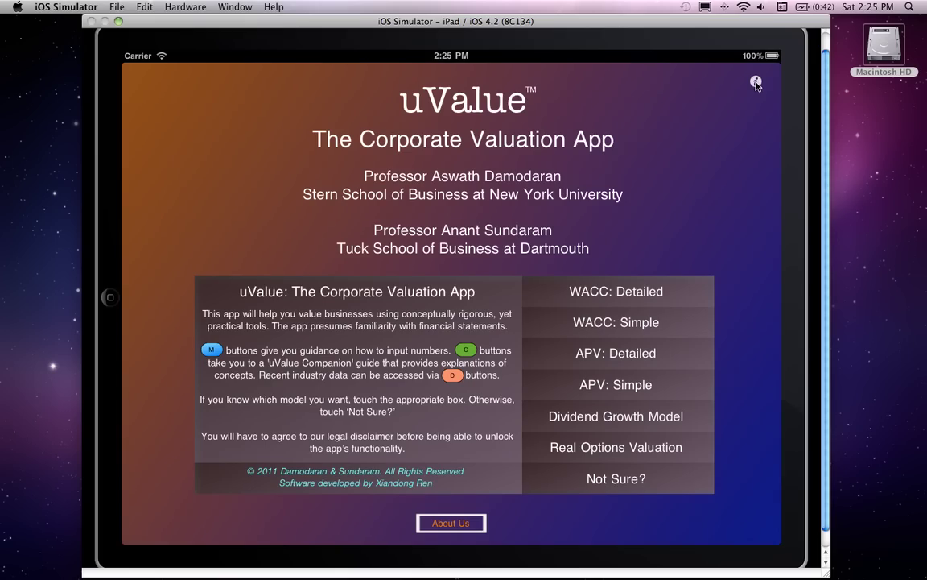
click(634, 448)
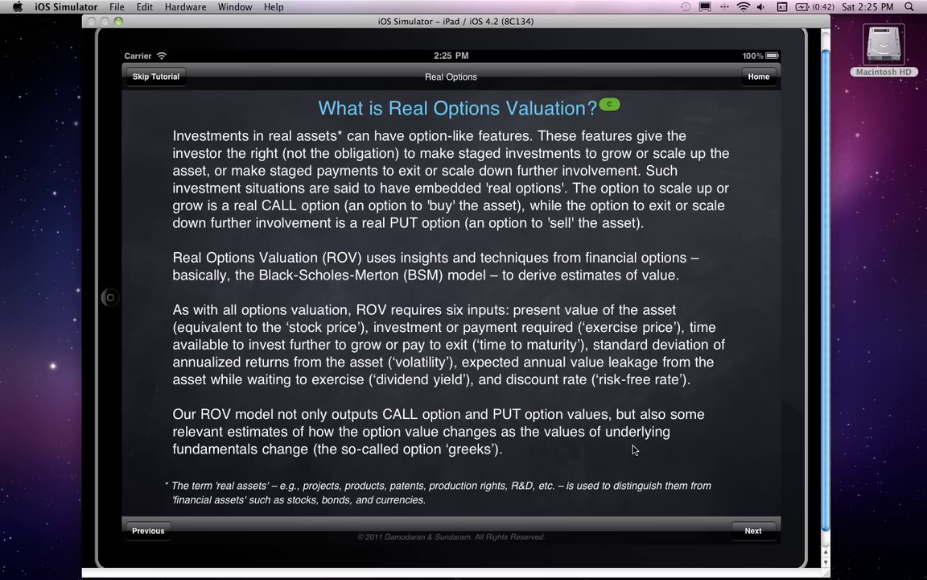
click(757, 532)
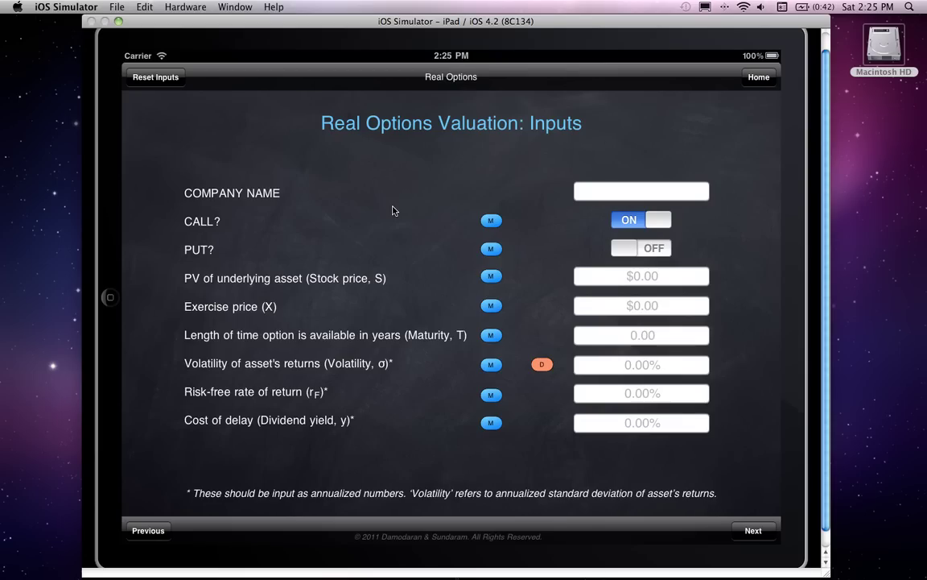
click(757, 77)
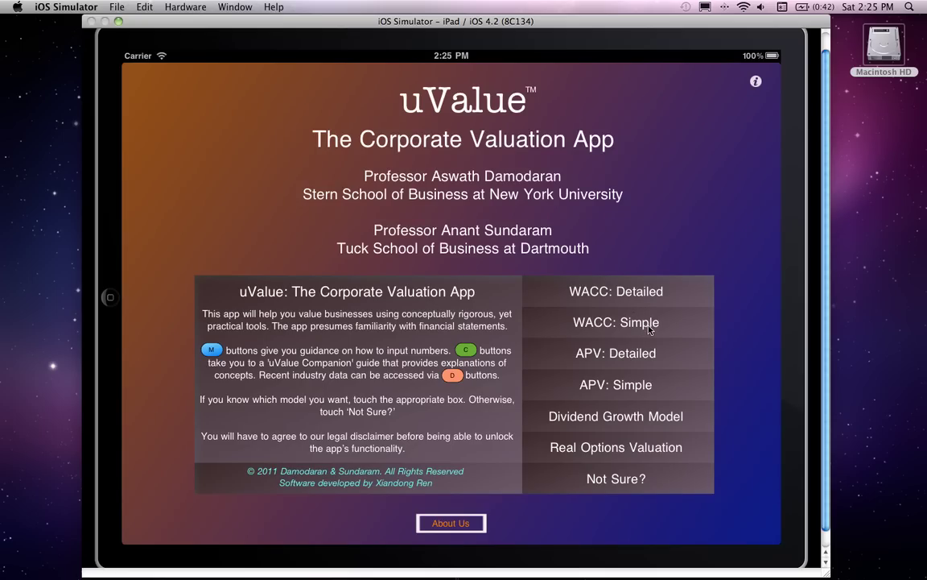
Open Not Sure? and scroll through its guidance on choosing among DGM, WACC, APV and ROV
click(606, 475)
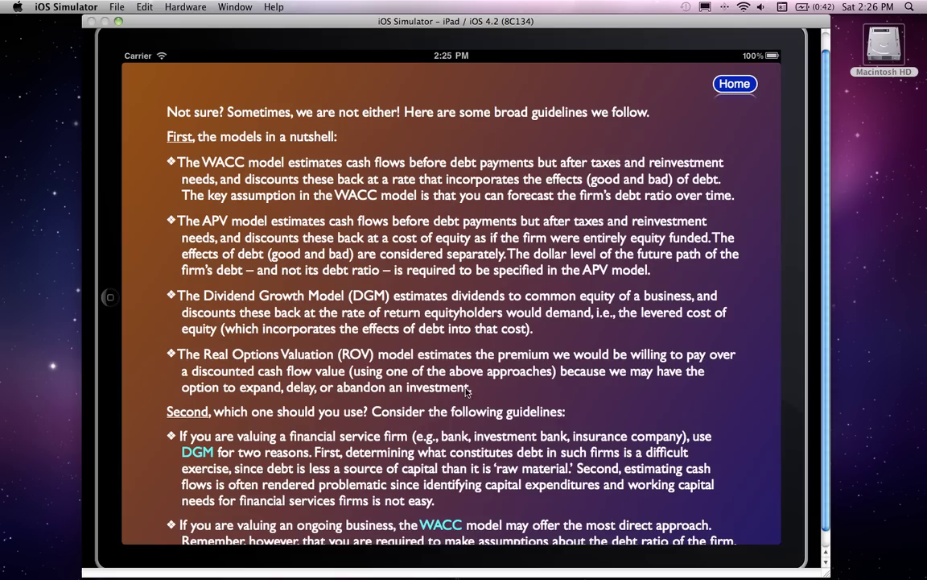
drag(466, 400, 468, 368)
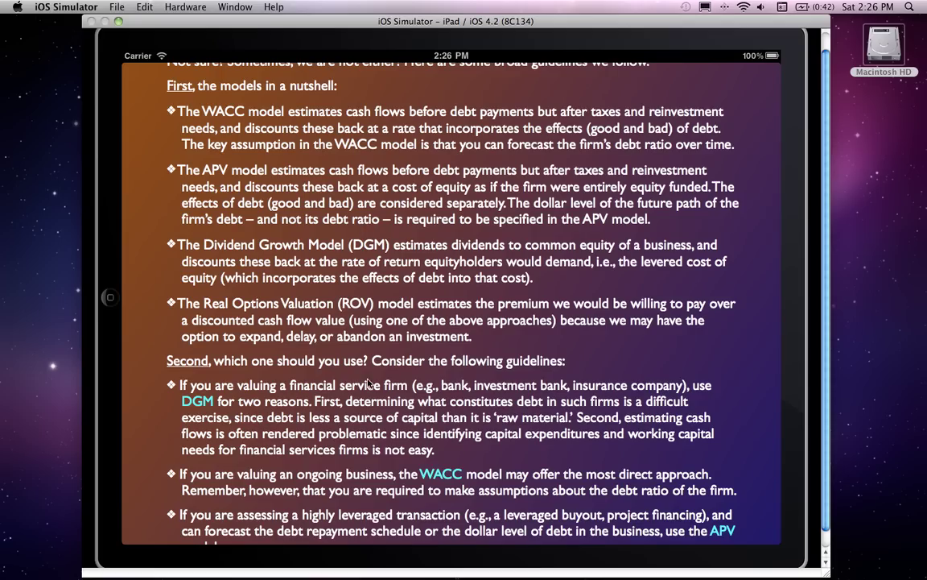
drag(370, 404, 375, 196)
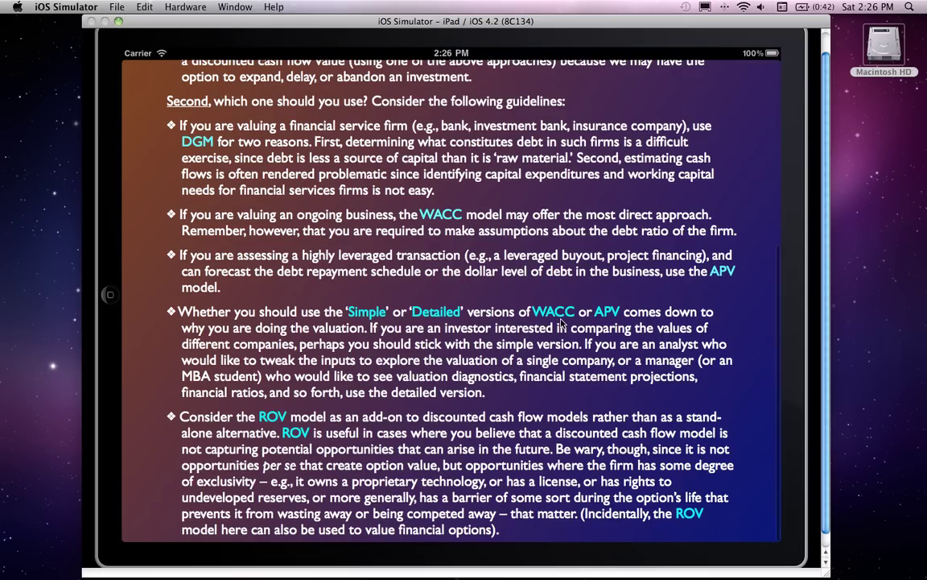
drag(564, 321, 578, 319)
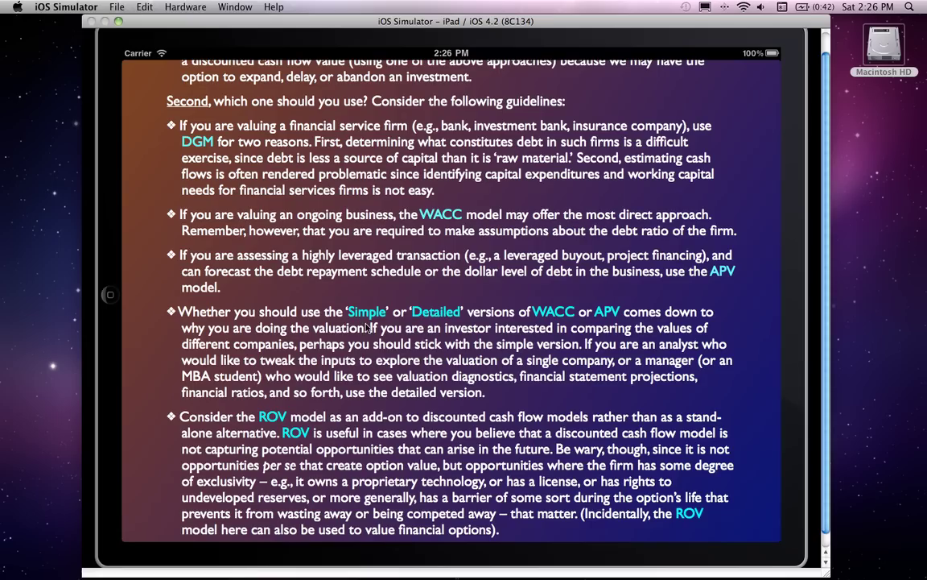
View the Real Options Valuation explanation, reread the Not Sure? guidelines top to bottom, then return Home
click(274, 417)
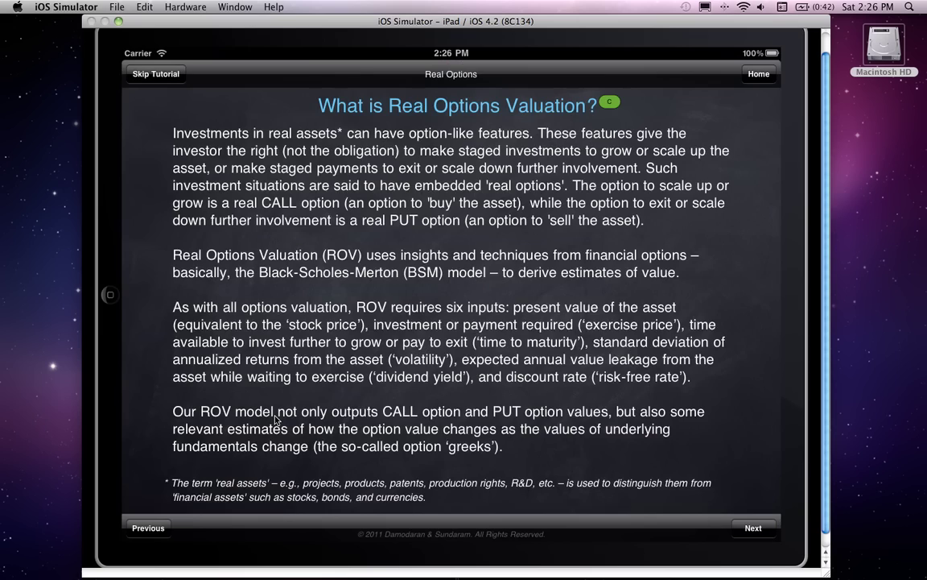
click(758, 74)
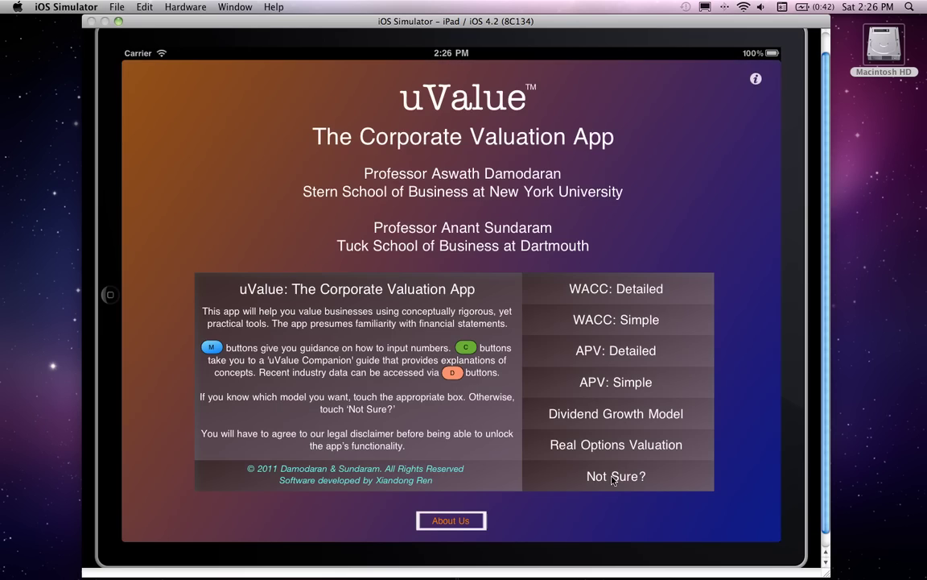
click(586, 475)
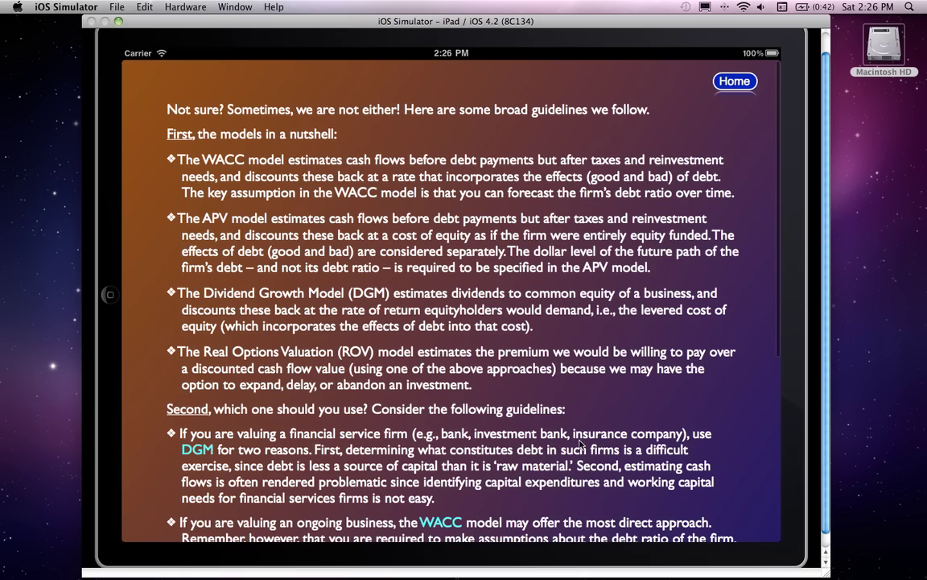
drag(593, 439, 569, 363)
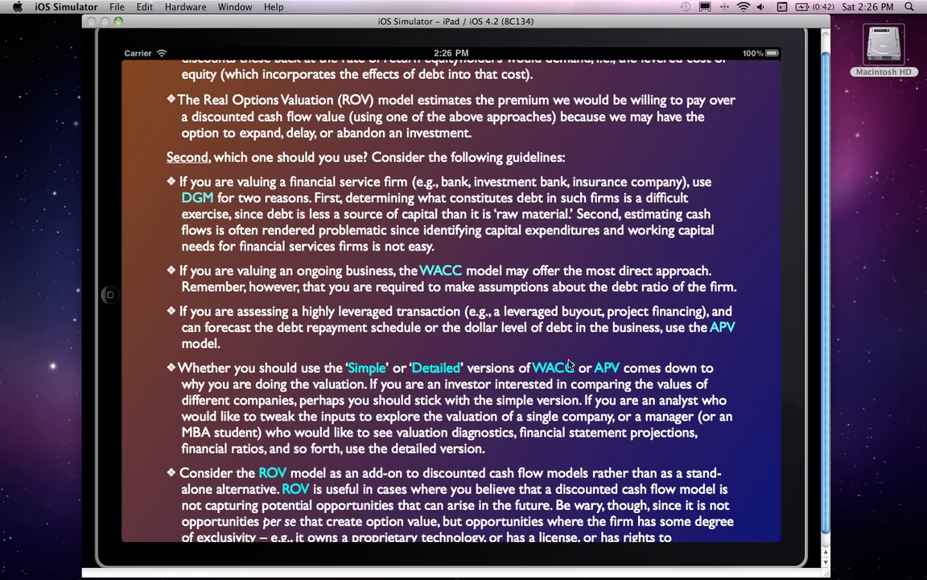
drag(569, 460, 561, 527)
drag(544, 205, 515, 56)
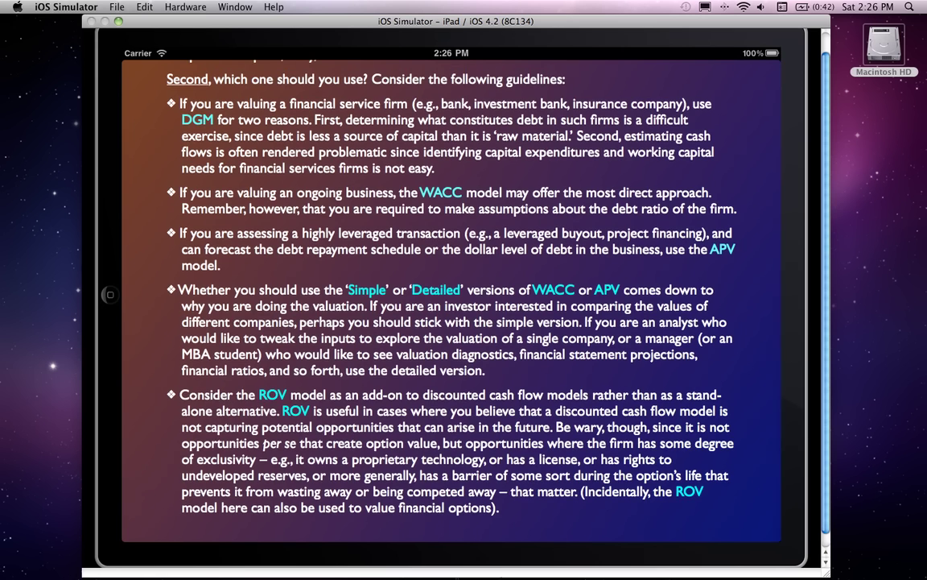
click(455, 56)
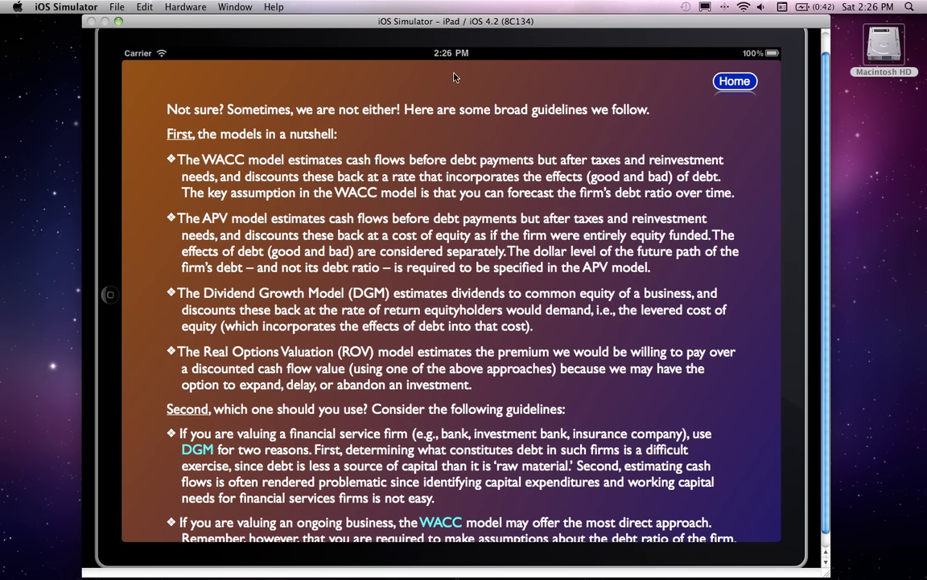
click(735, 80)
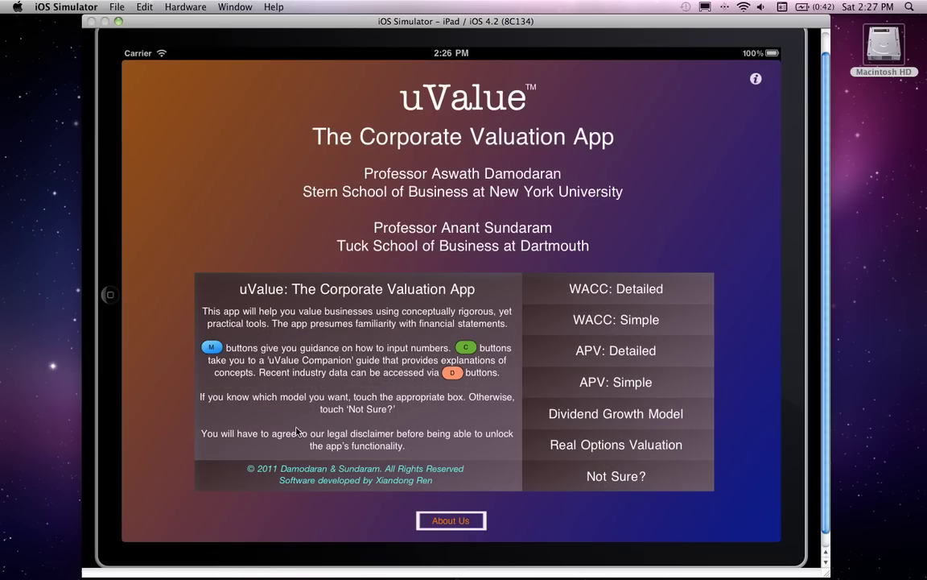
Show the explanations for the blue M guidance button and the green C Companion button
click(211, 348)
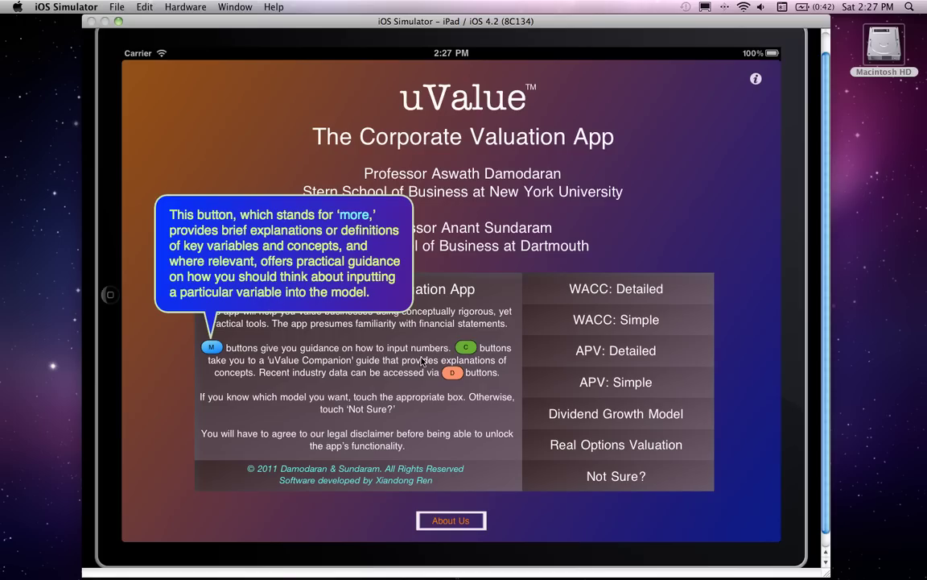
click(465, 348)
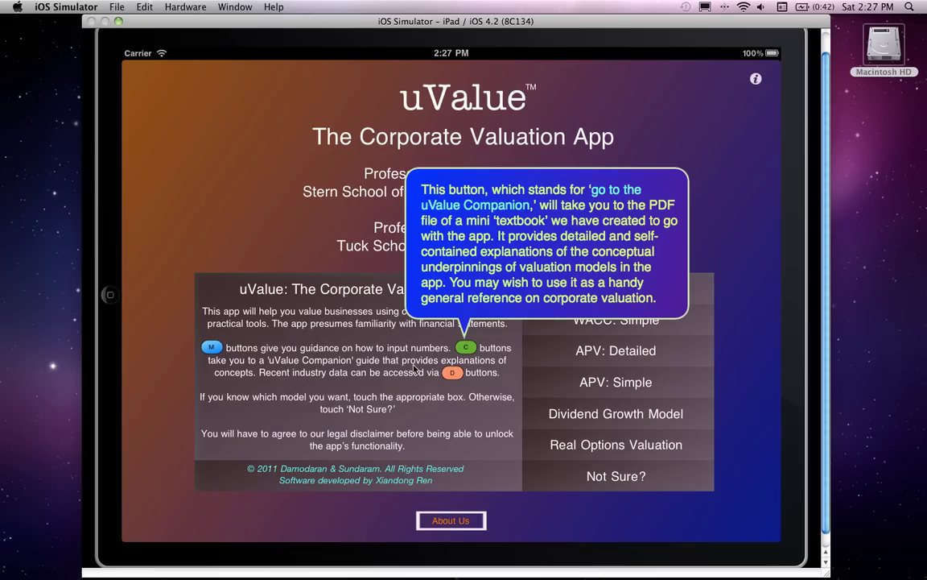
Read the orange D button's US industry data explanation, then dismiss it
click(453, 375)
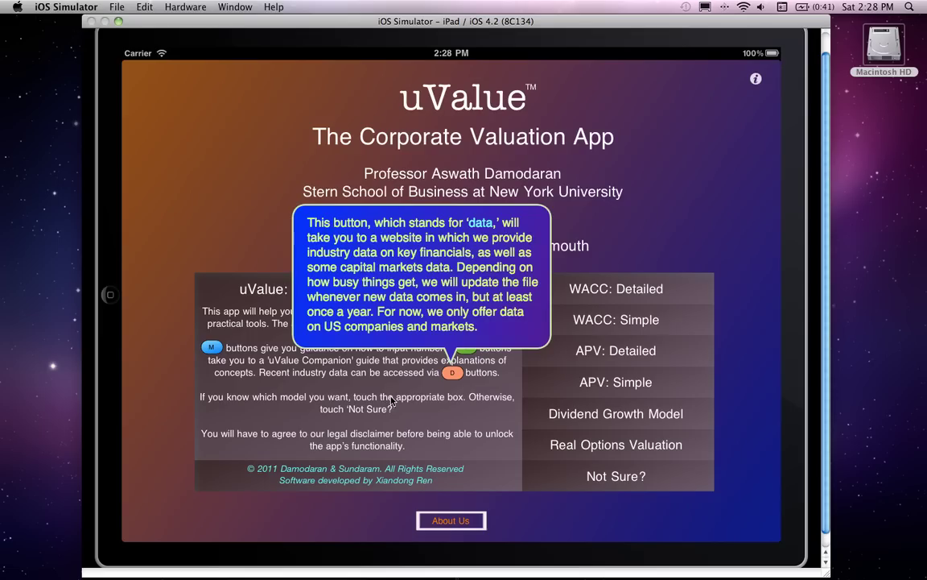
click(346, 368)
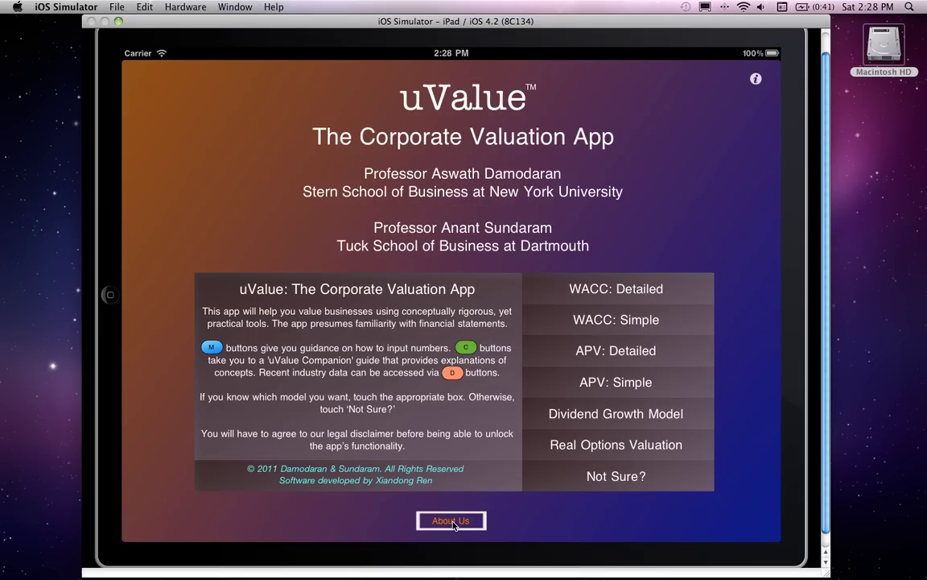
Open About Us and scroll down the team bios to the contact e-mail link
click(449, 520)
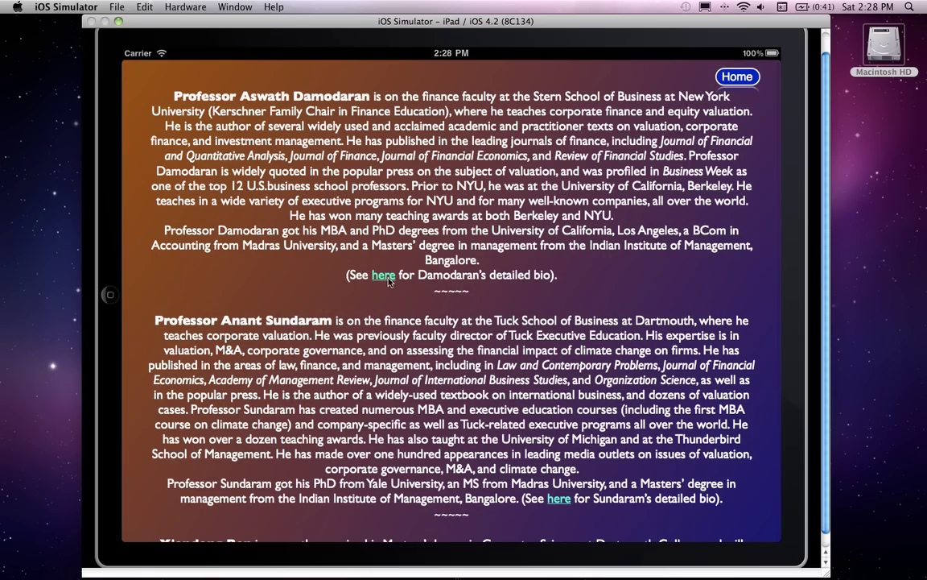
scroll(393, 362, down, 3)
scroll(392, 317, down, 5)
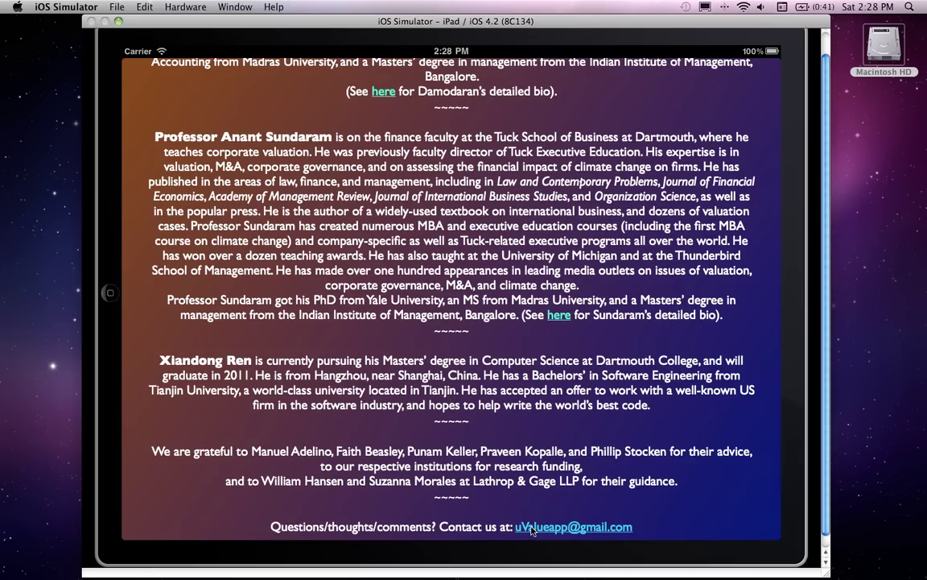
scroll(528, 533, down, 2)
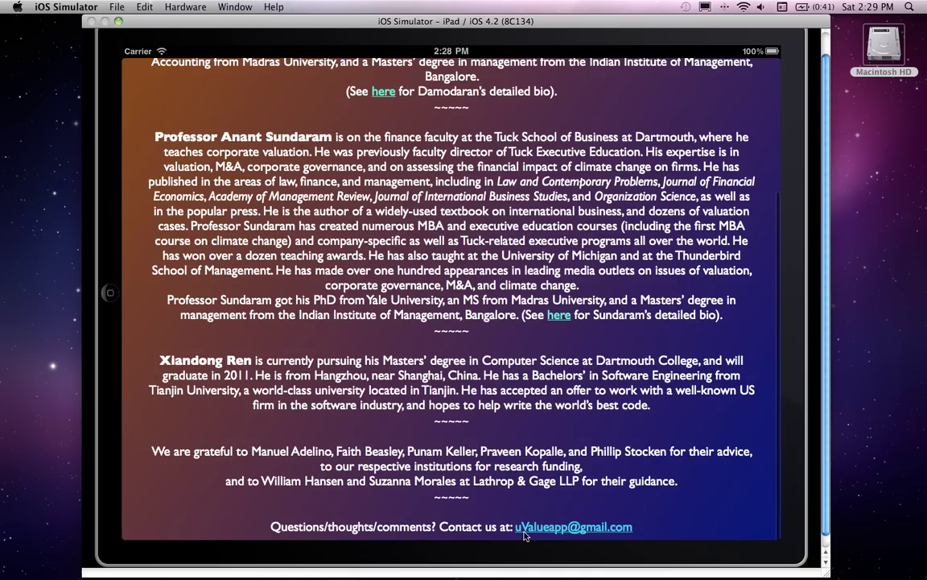
scroll(553, 531, down, 2)
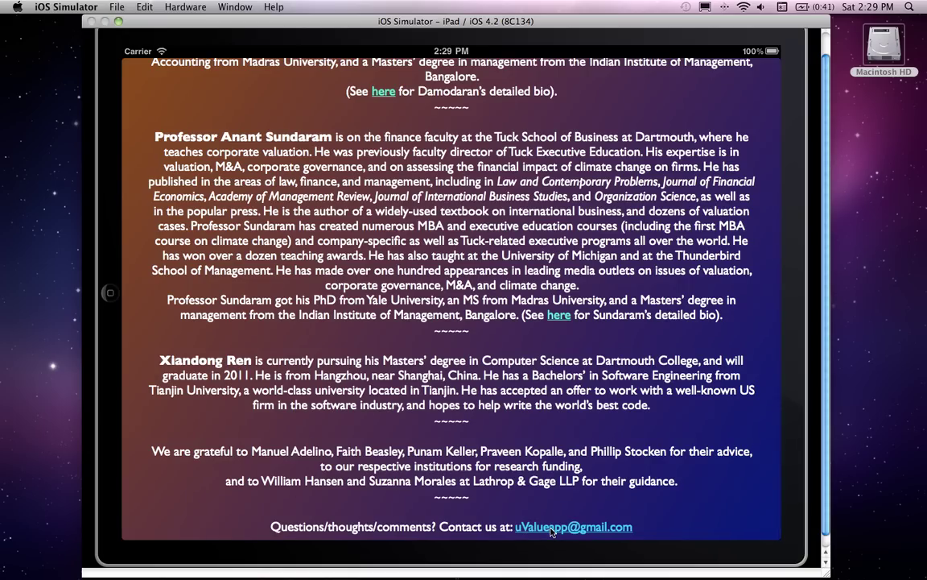
Start a contact e-mail to the uValue team, delete the draft, and return Home
click(552, 528)
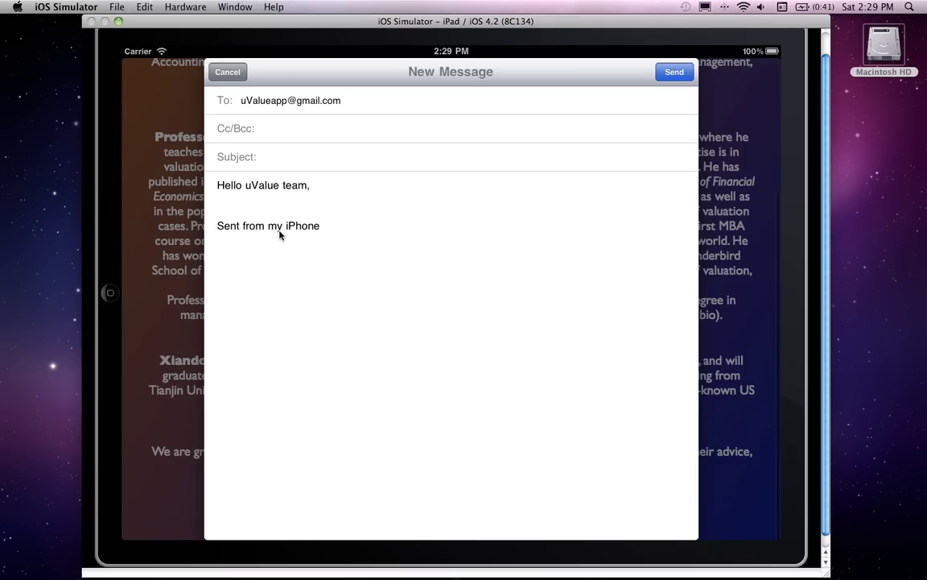
click(230, 74)
click(230, 103)
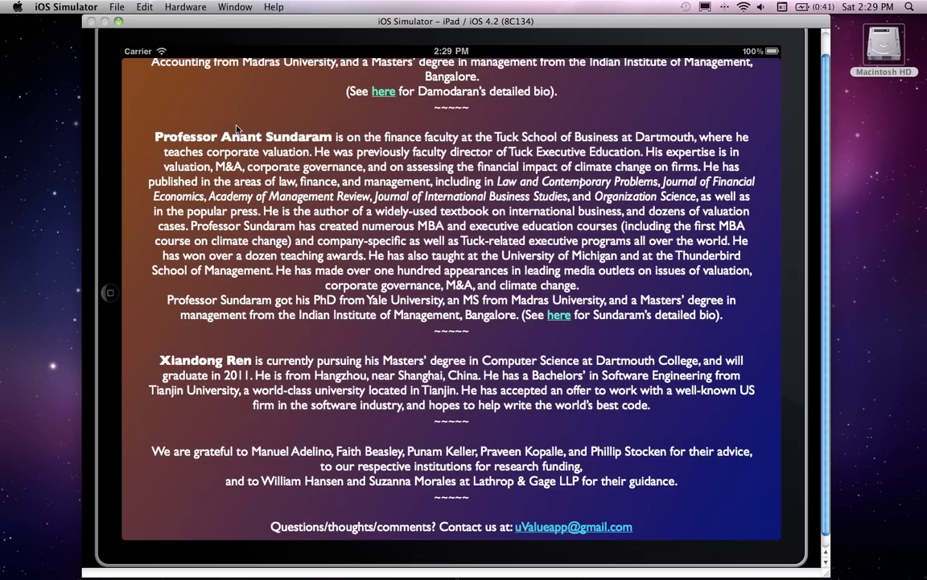
click(425, 55)
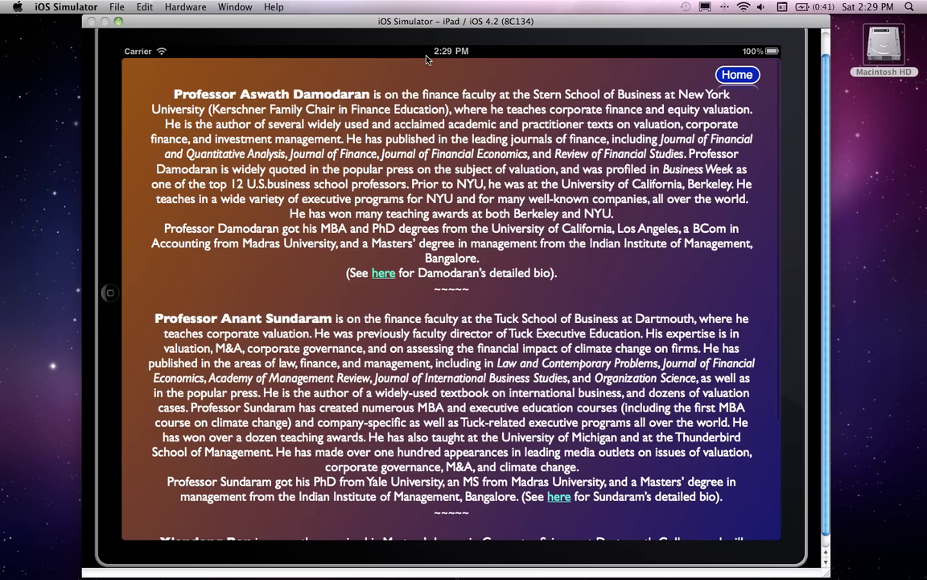
click(732, 79)
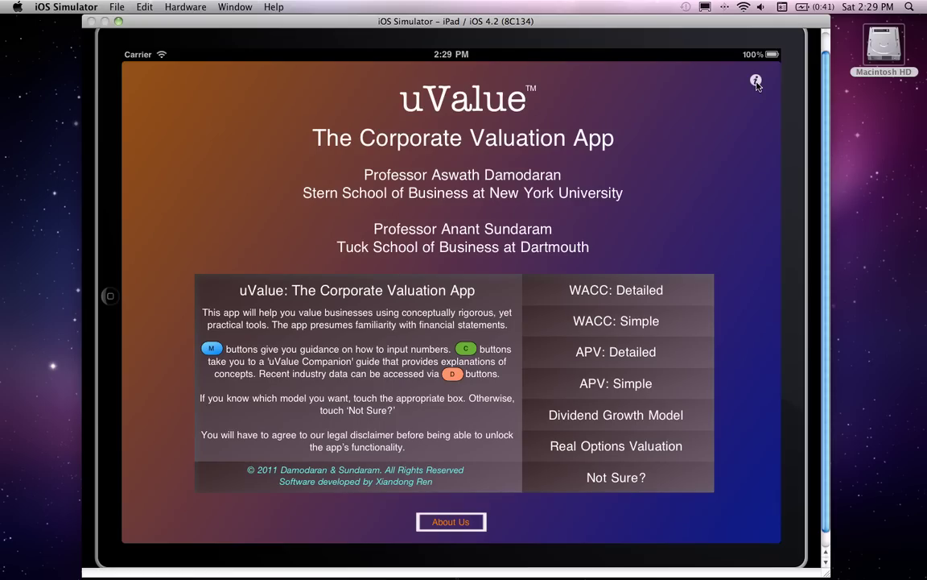
Open the uValue companion website from the (i) button and view its 'How to use the app' page
click(756, 81)
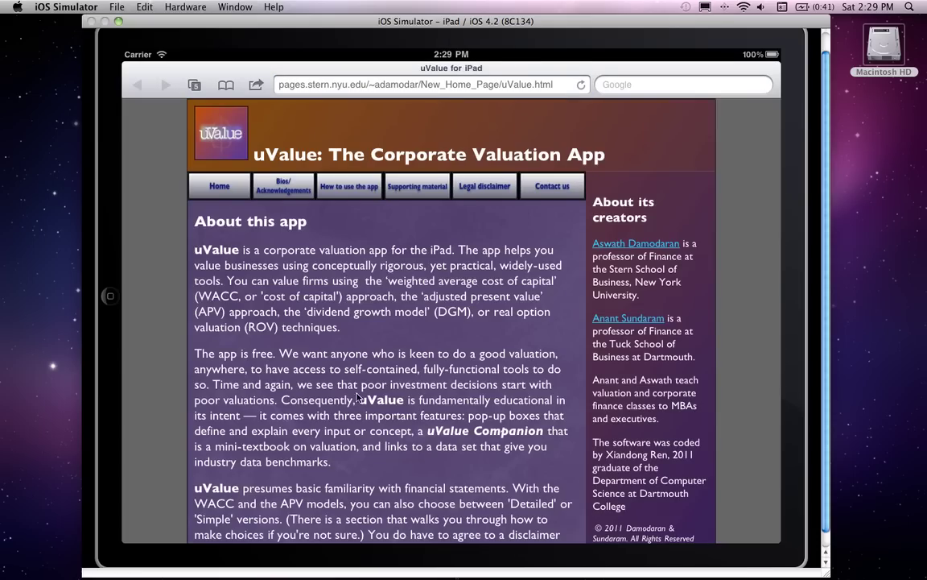
scroll(326, 395, down, 3)
scroll(359, 371, up, 3)
scroll(256, 306, down, 1)
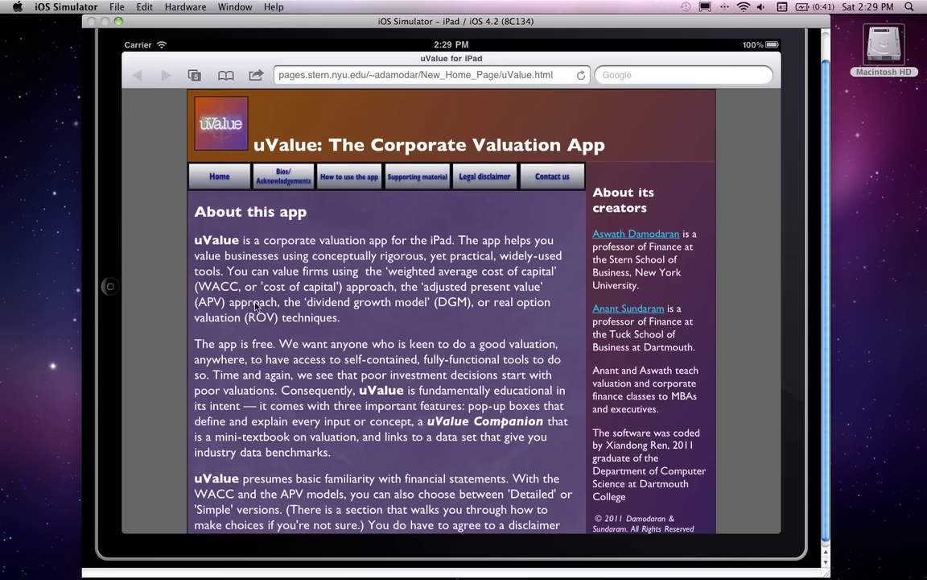
scroll(256, 307, down, 3)
scroll(261, 258, up, 3)
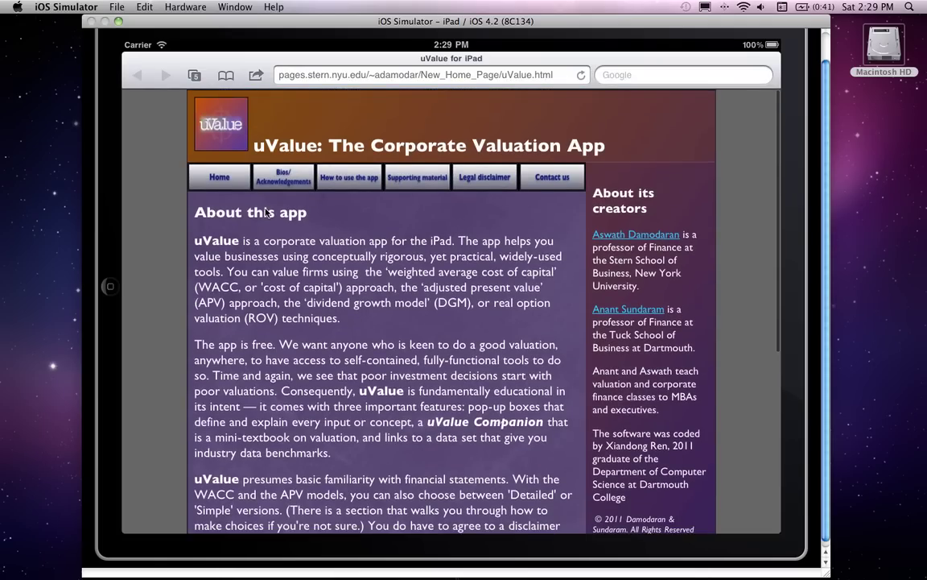
click(344, 182)
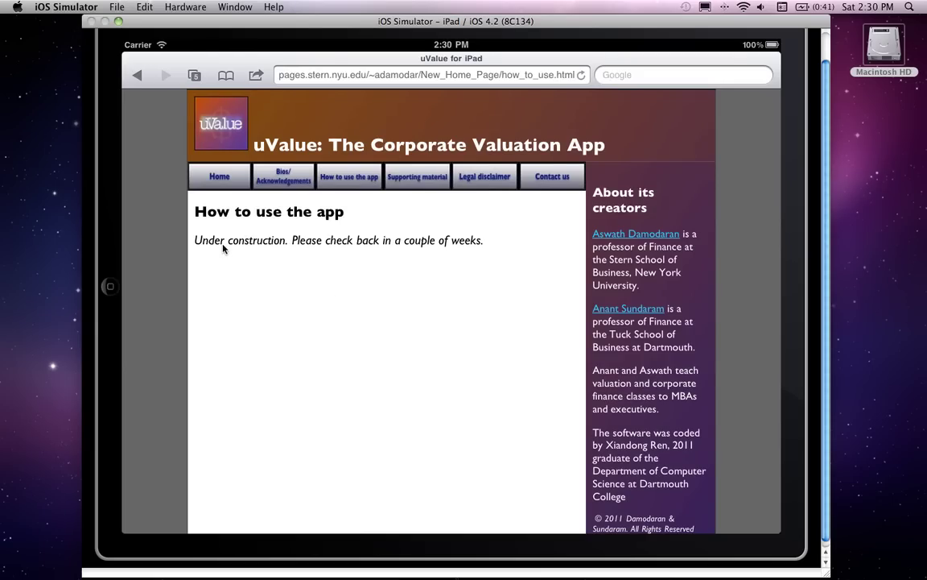
View the site's Supporting material, Contact us and About this app pages, then leave Safari
click(426, 178)
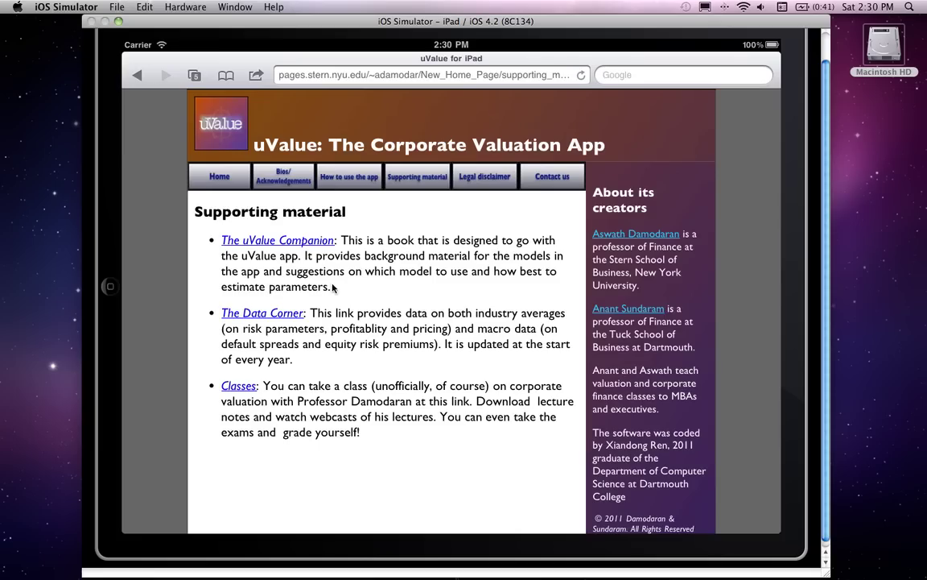
click(570, 186)
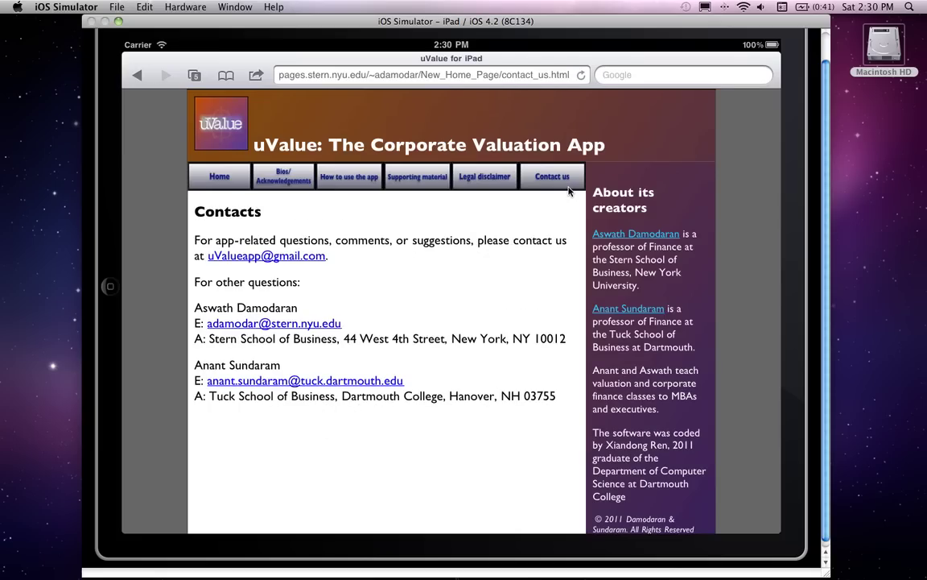
click(214, 177)
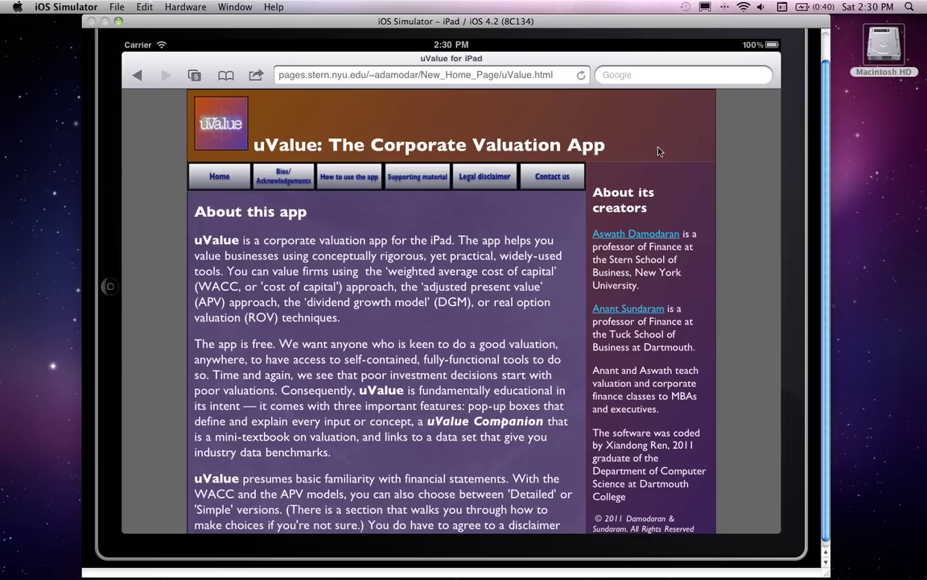
click(108, 287)
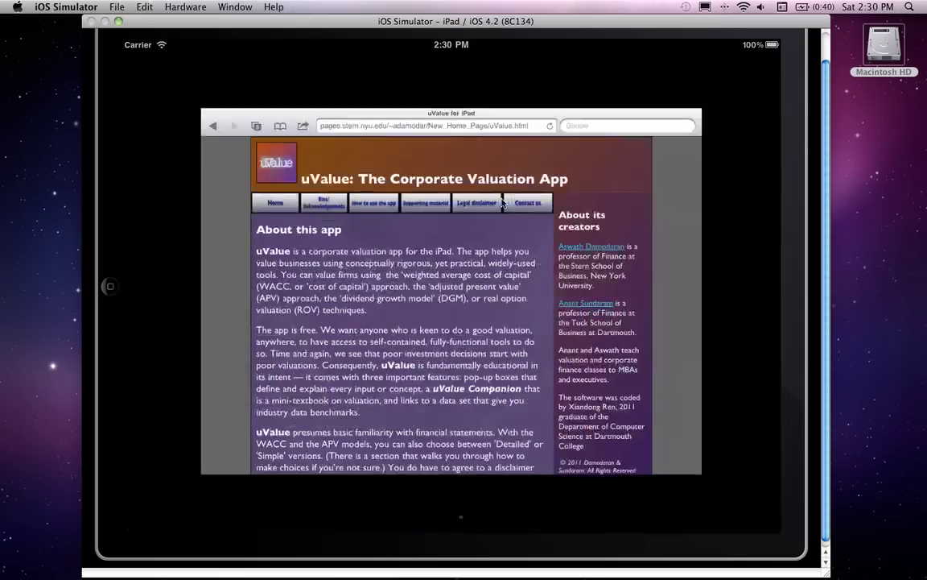
Relaunch uValue from the iPad home screen to return to its valuation models list
click(462, 115)
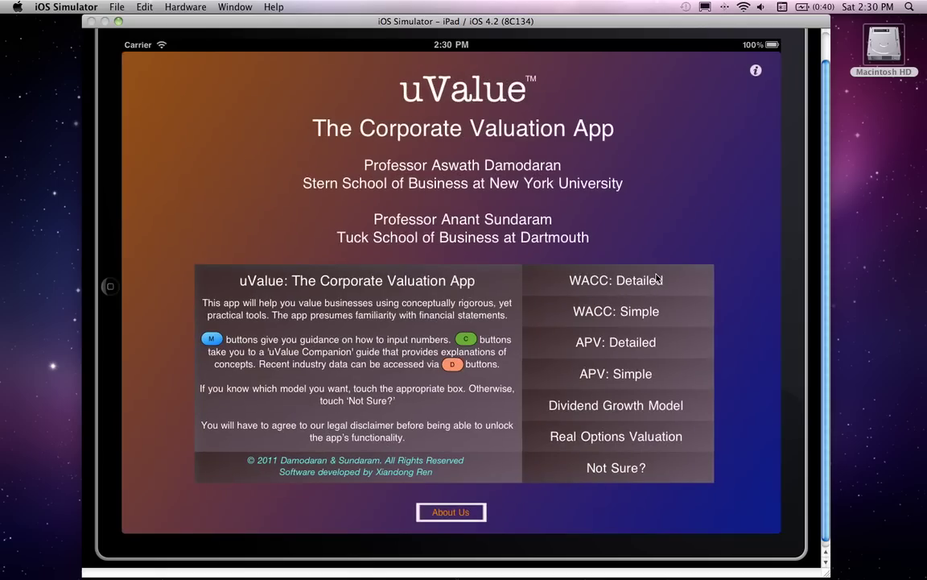